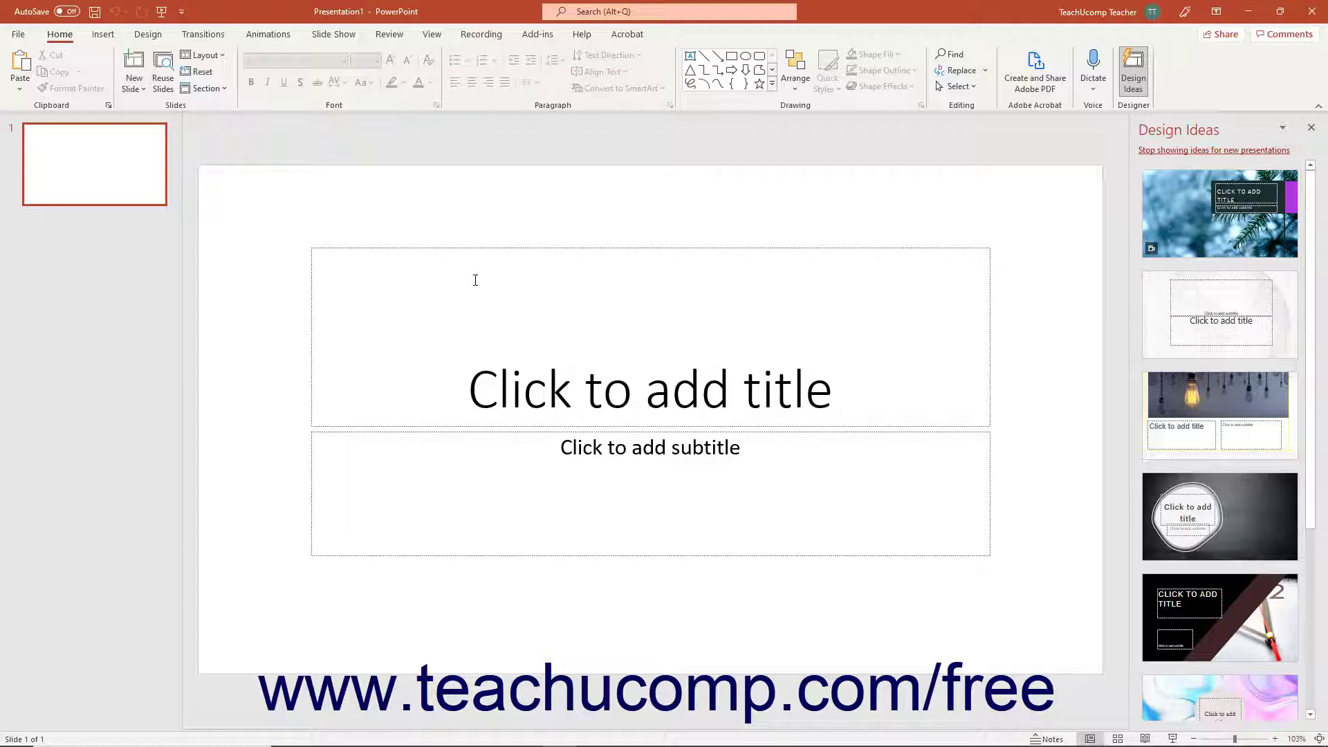
Select slide 1 and place the cursor in its empty 'Click to add title' placeholder.
{"action": "left_click", "coordinate": [113, 189]}
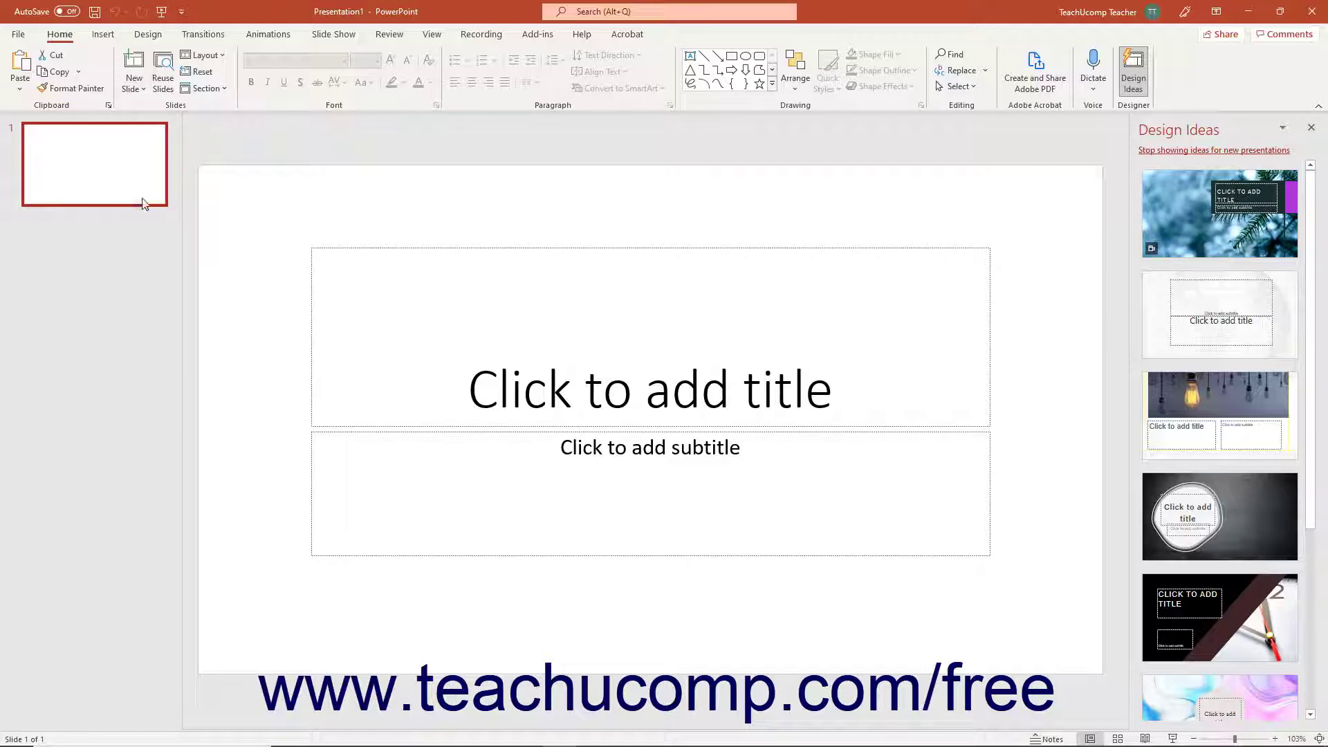
{"action": "left_click", "coordinate": [518, 337]}
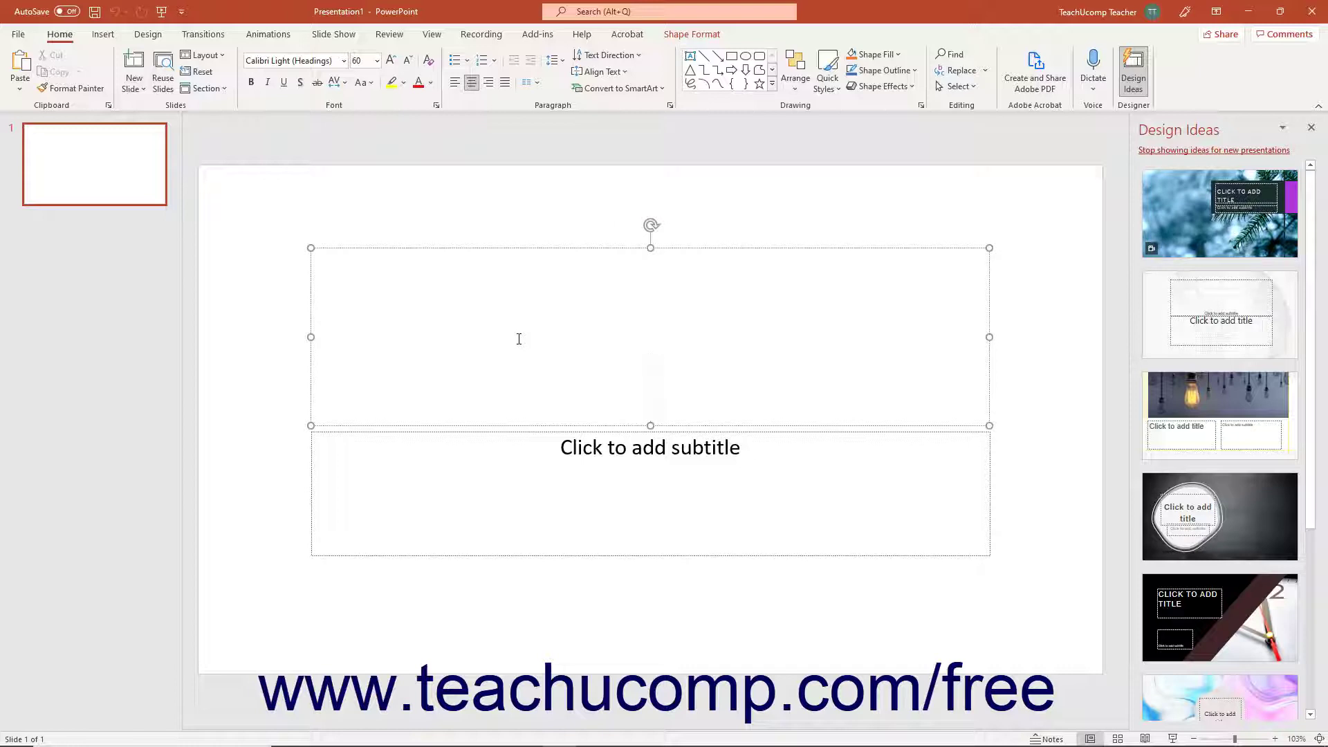
Deselect the title placeholder, switch to the Insert ribbon, and open then close the Photo Album dropdown.
{"action": "left_click", "coordinate": [454, 225]}
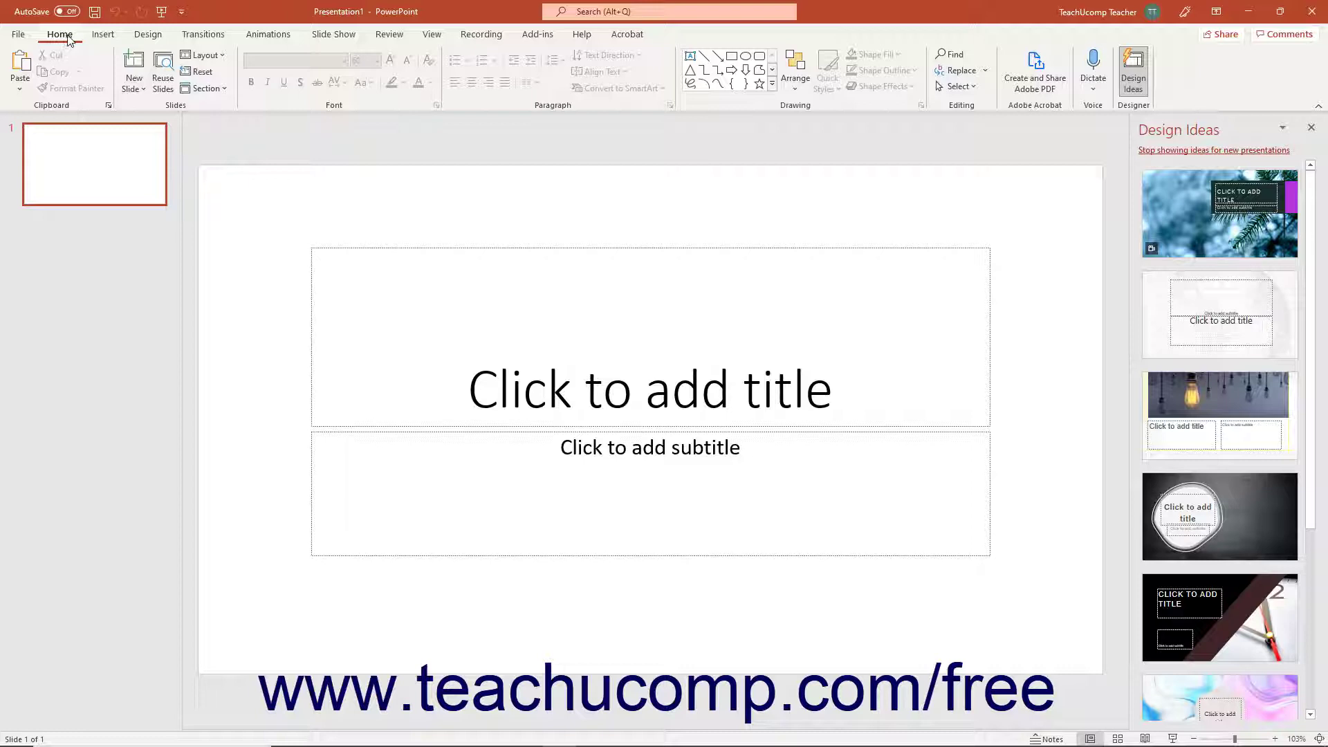
{"action": "left_click", "coordinate": [104, 35]}
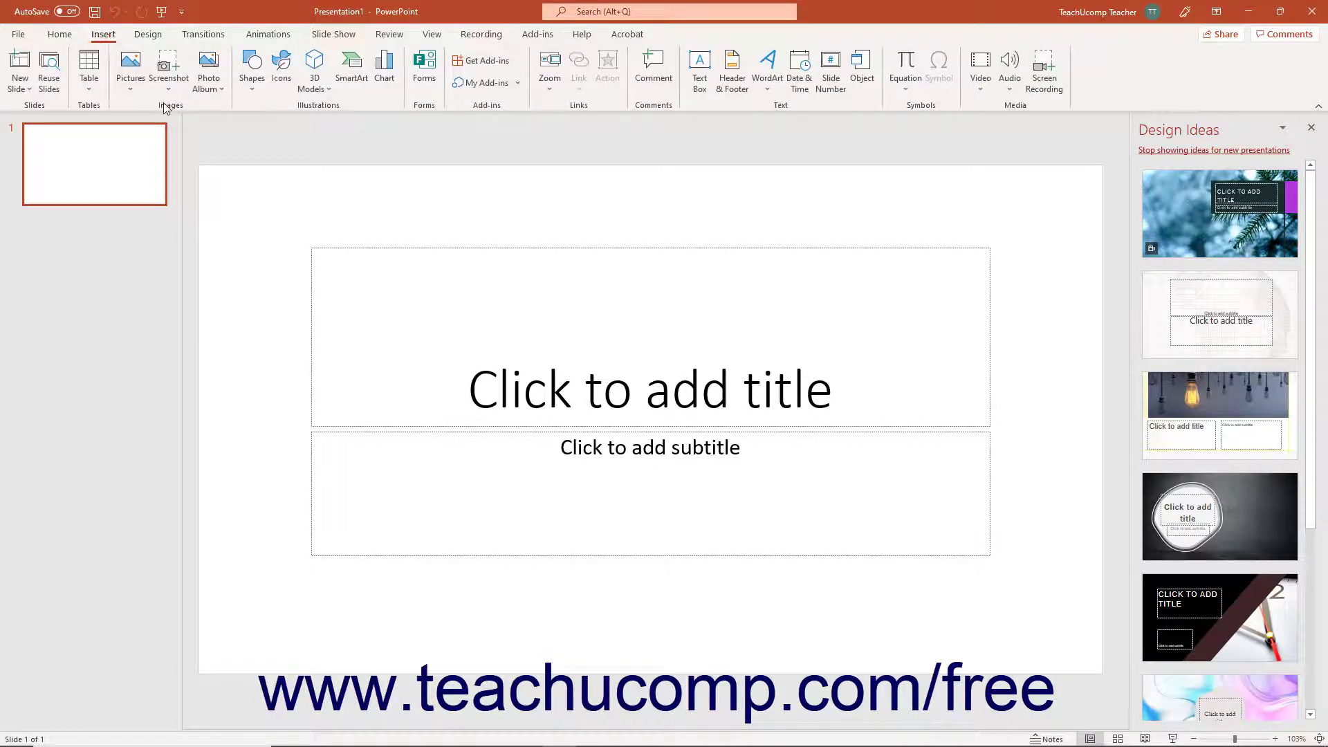
{"action": "left_click", "coordinate": [211, 89]}
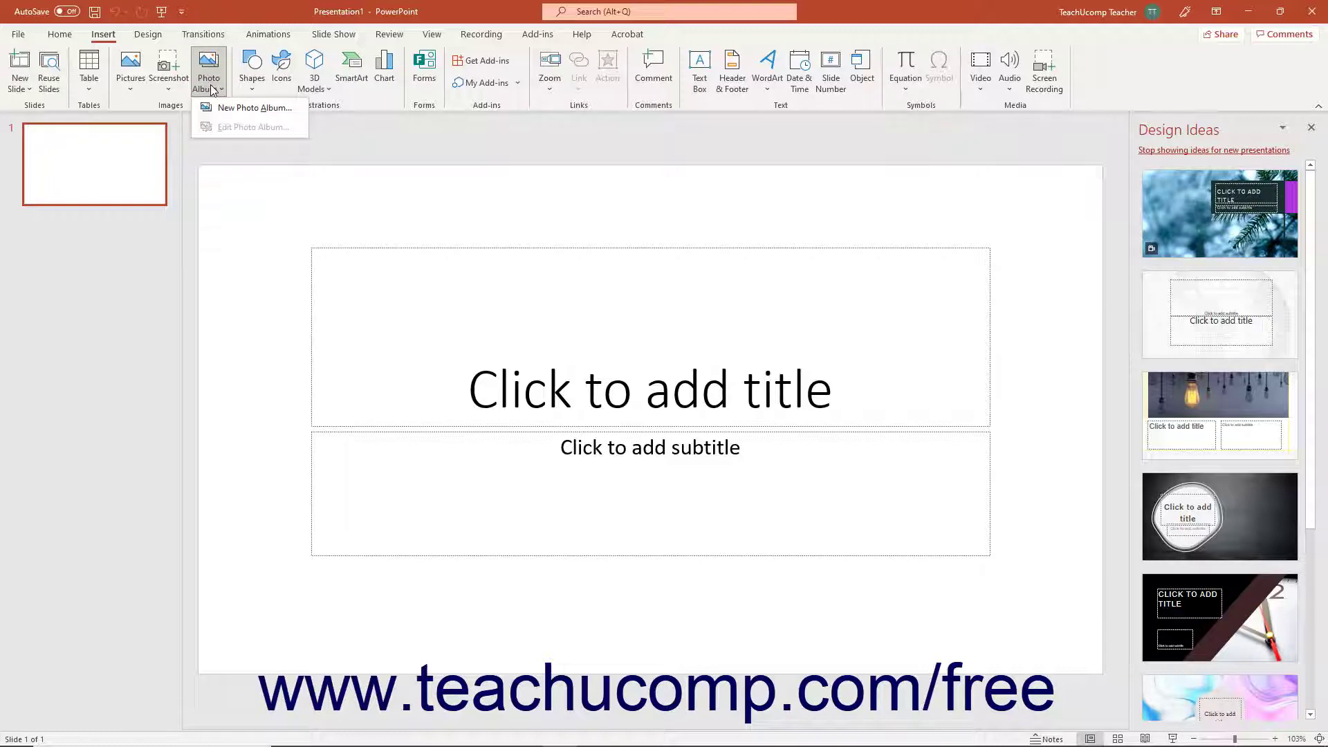
{"action": "left_click", "coordinate": [209, 85]}
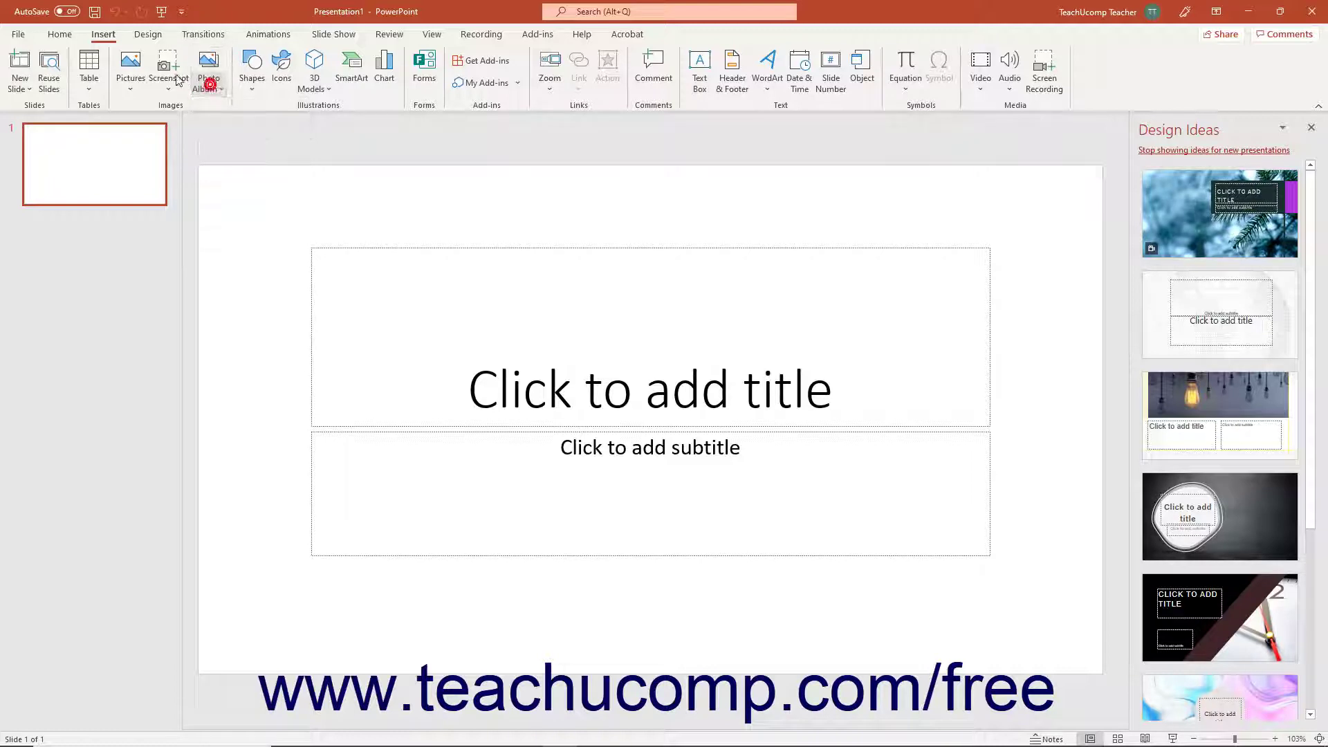
{"action": "left_click", "coordinate": [21, 35]}
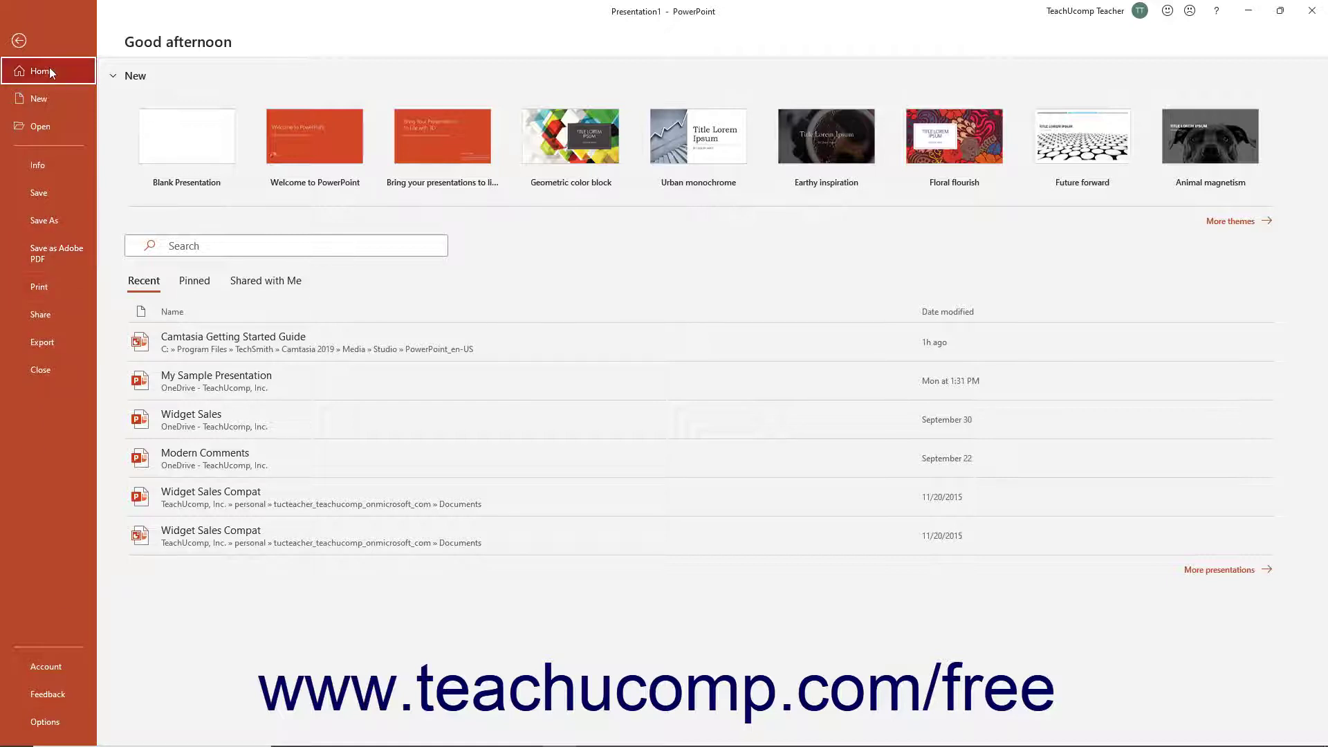
{"action": "left_click", "coordinate": [19, 42]}
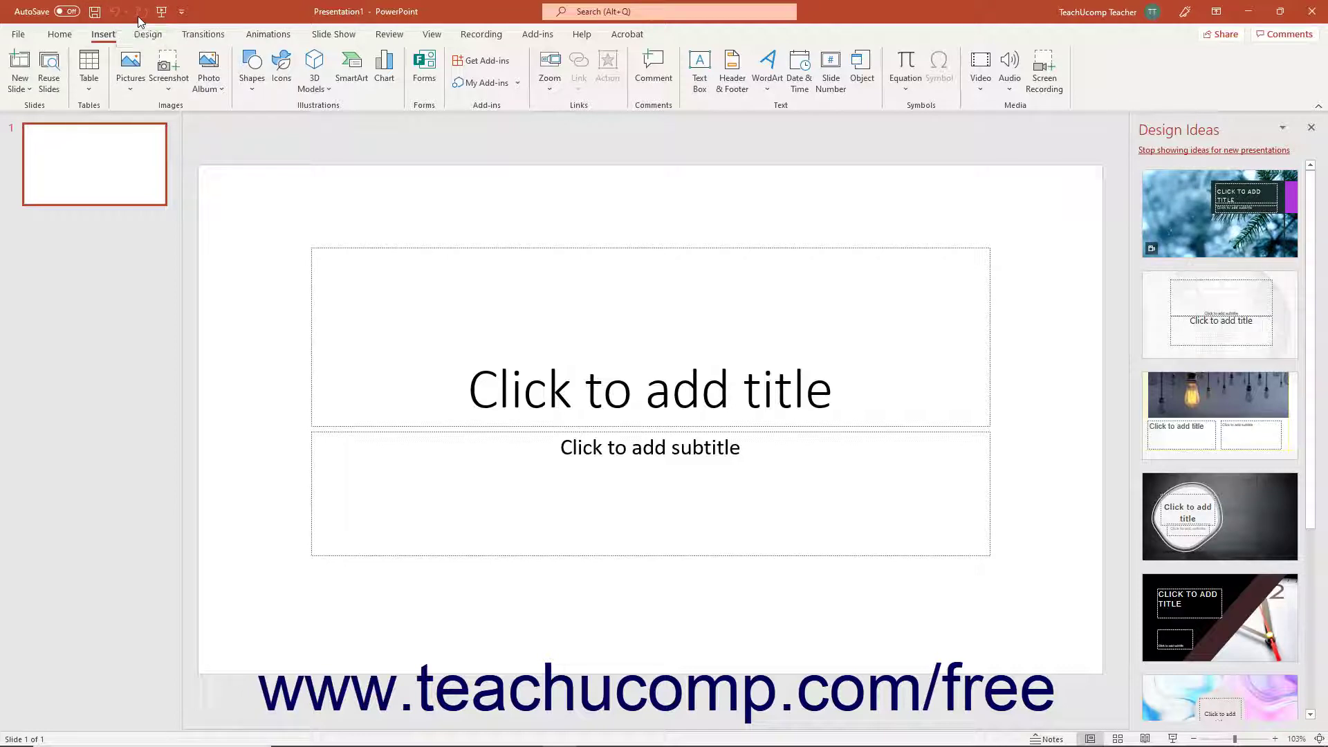
{"action": "left_click", "coordinate": [182, 13]}
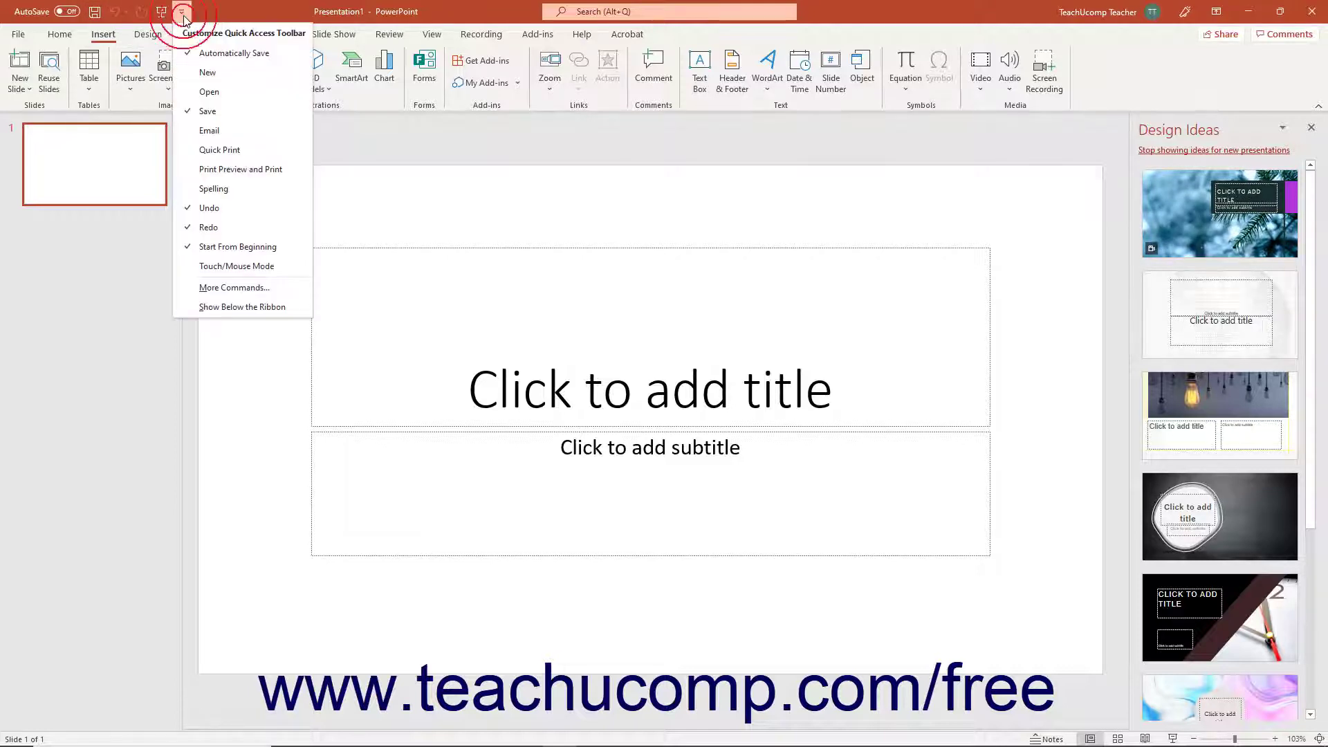
{"action": "left_click", "coordinate": [184, 14]}
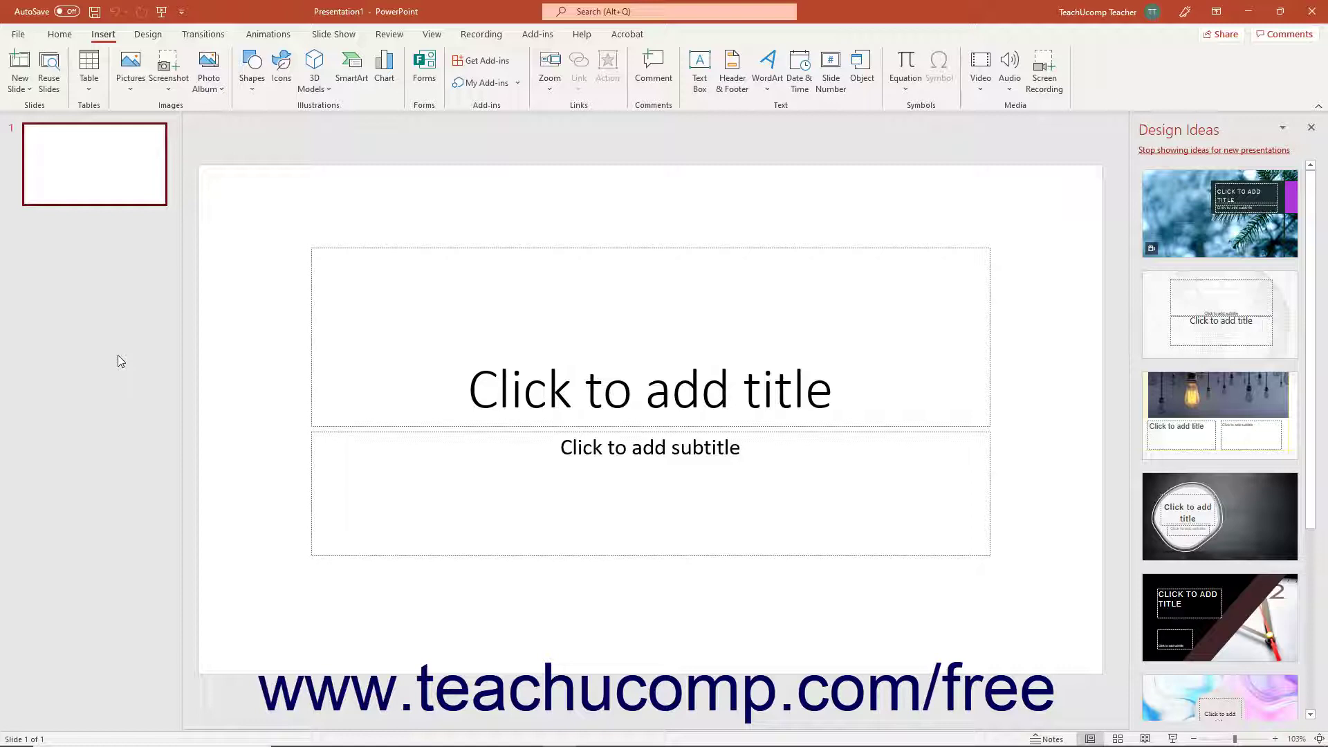
Select slide 1, show the Notes pane from the status bar, and place the cursor in it.
{"action": "left_click", "coordinate": [112, 189]}
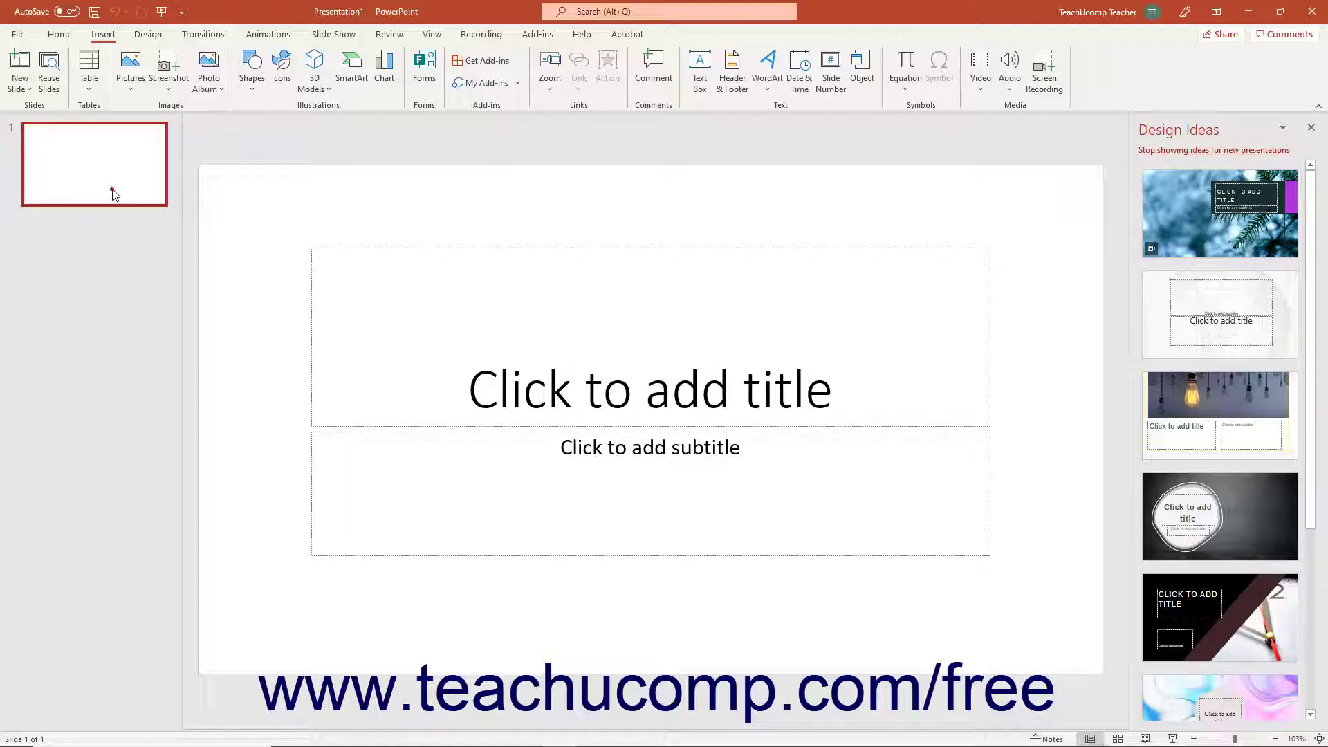
{"action": "left_click", "coordinate": [1050, 740]}
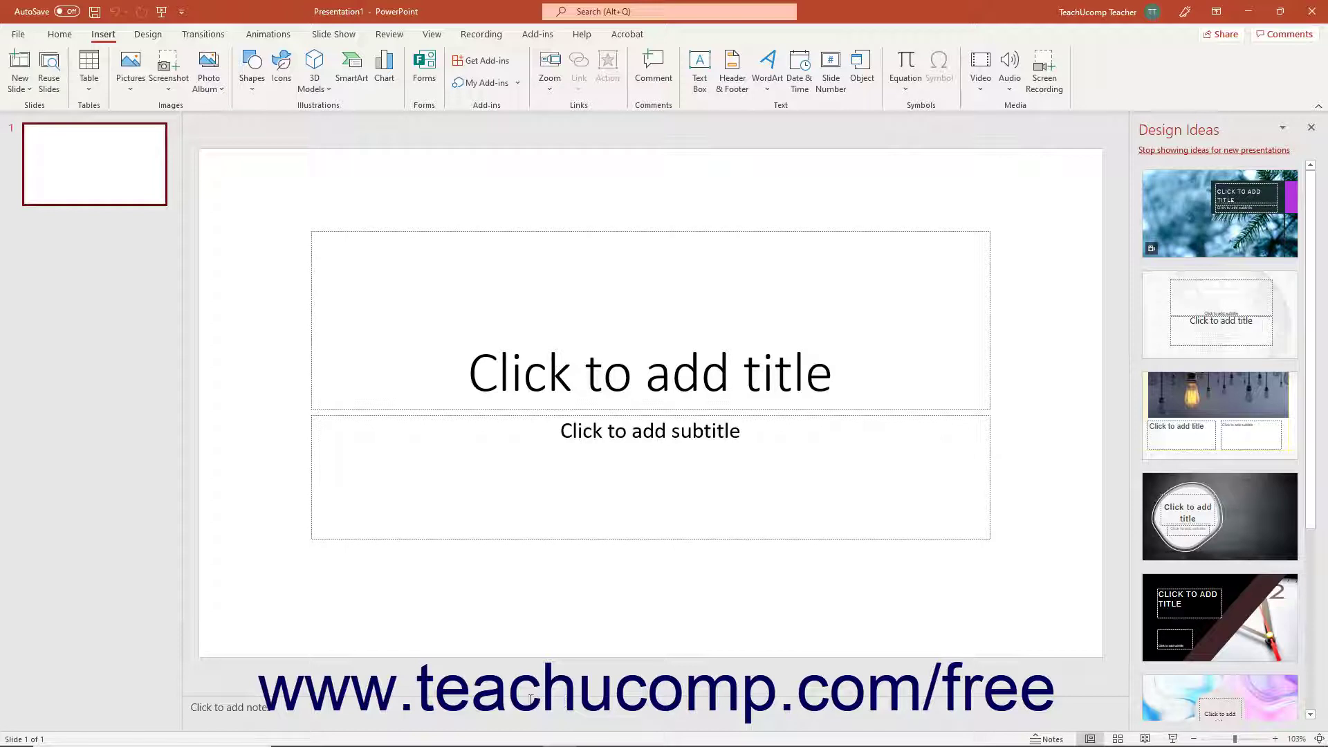
{"action": "left_click", "coordinate": [399, 700]}
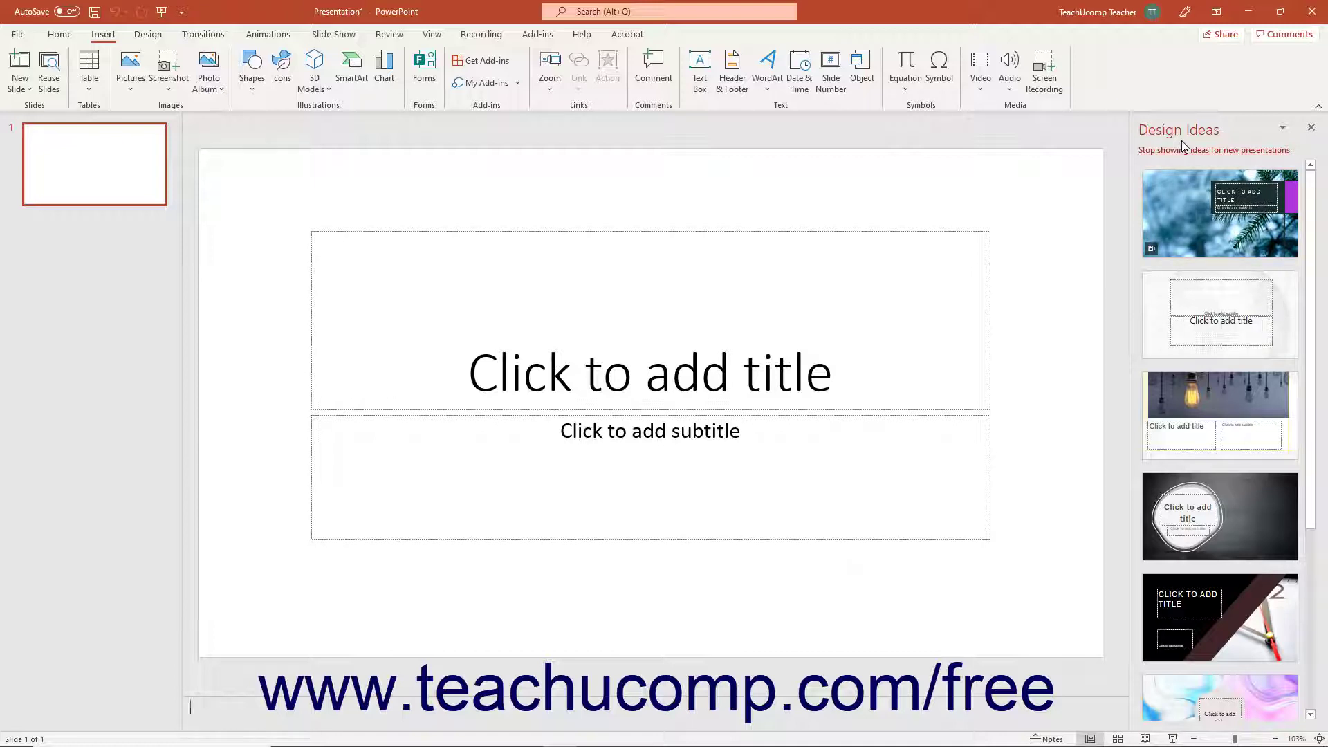
Apply the first frosty pine-branch Design Idea, then add a Title and Content slide from Home > New Slide.
{"action": "left_click", "coordinate": [1199, 204]}
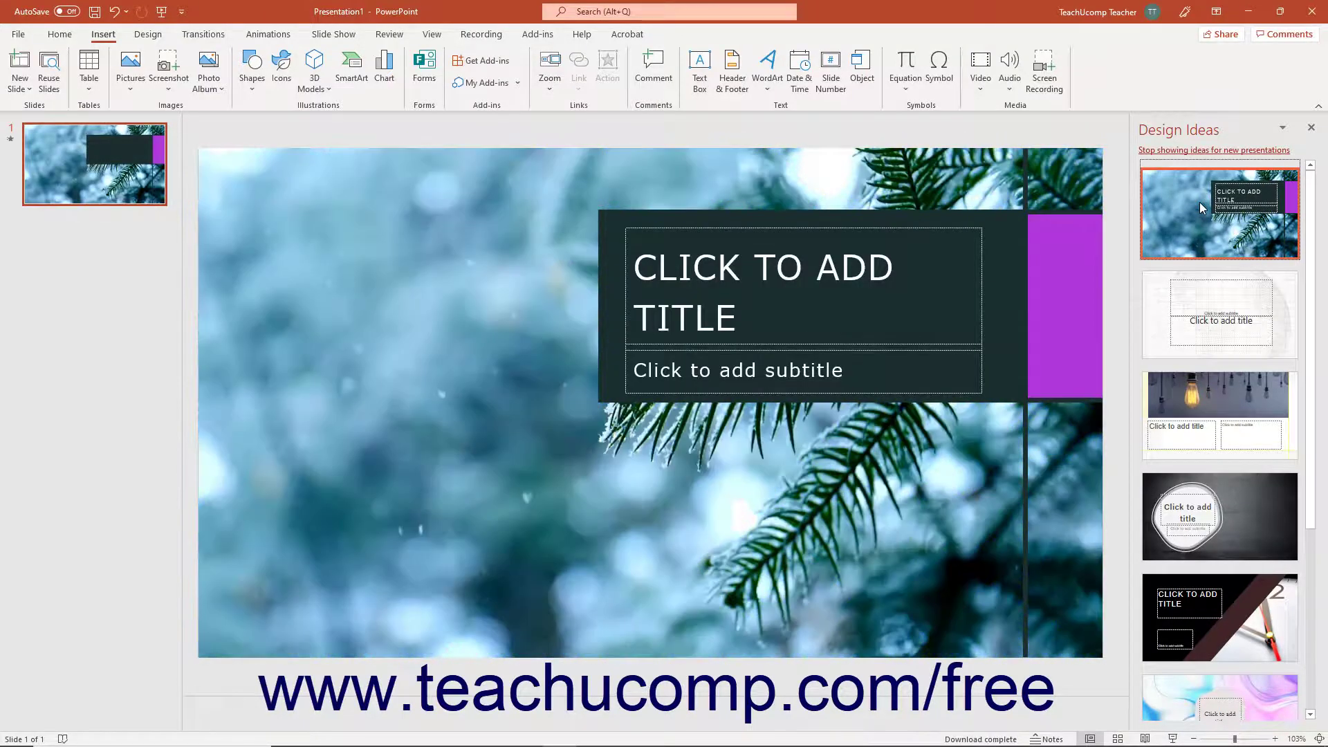
{"action": "left_click", "coordinate": [59, 34]}
{"action": "left_click", "coordinate": [134, 83]}
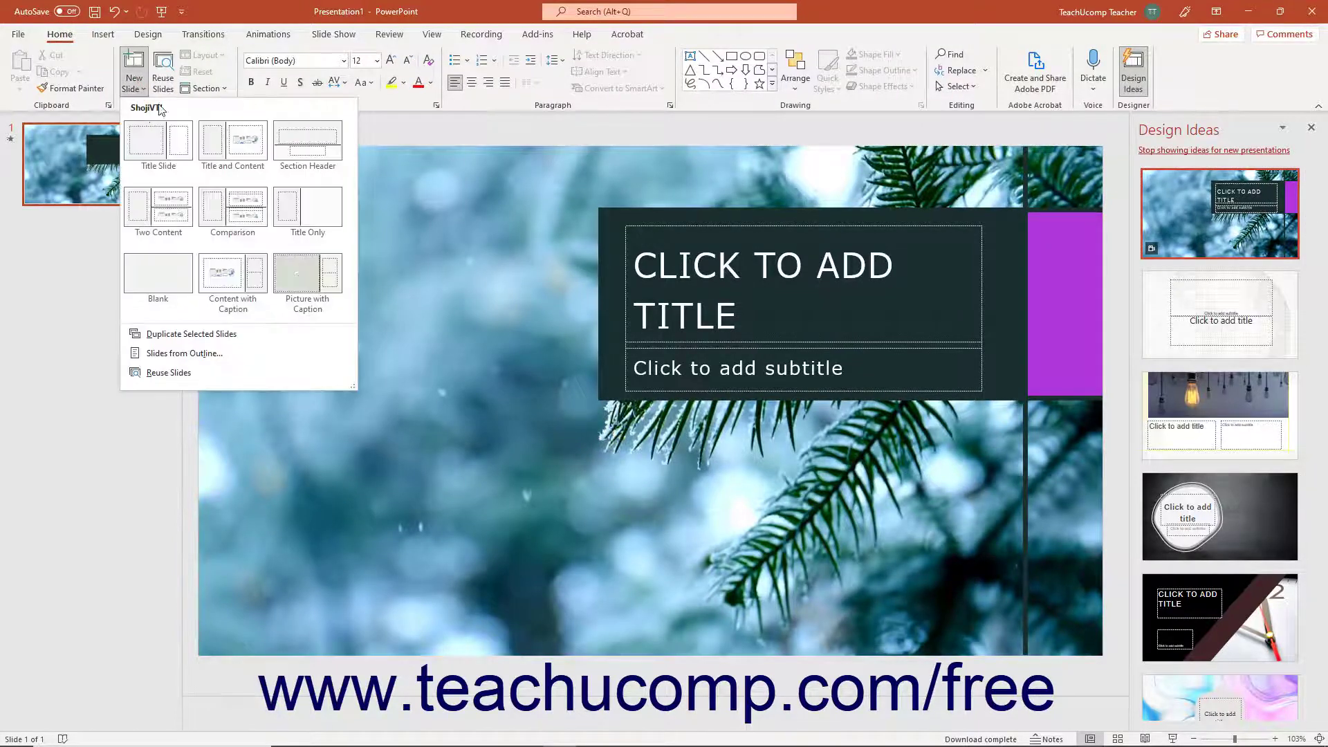
{"action": "left_click", "coordinate": [218, 143]}
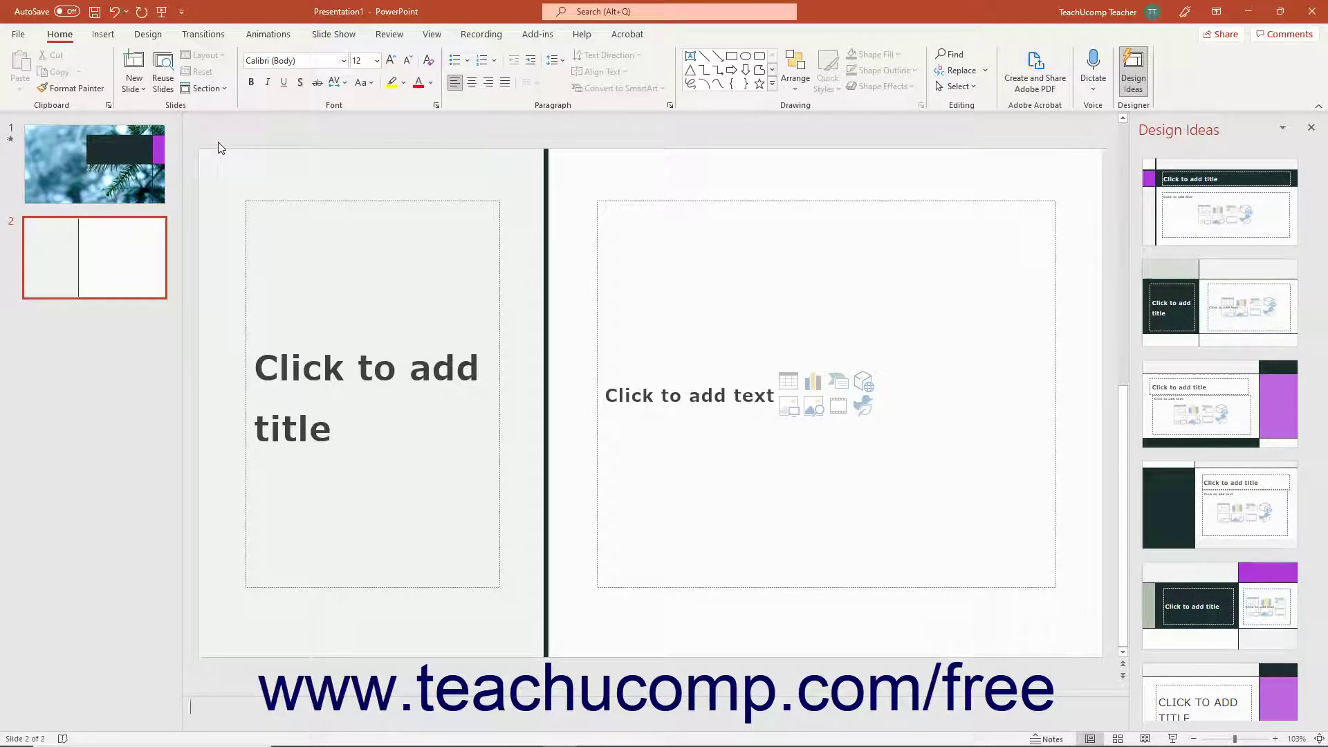
{"action": "left_click", "coordinate": [1123, 656]}
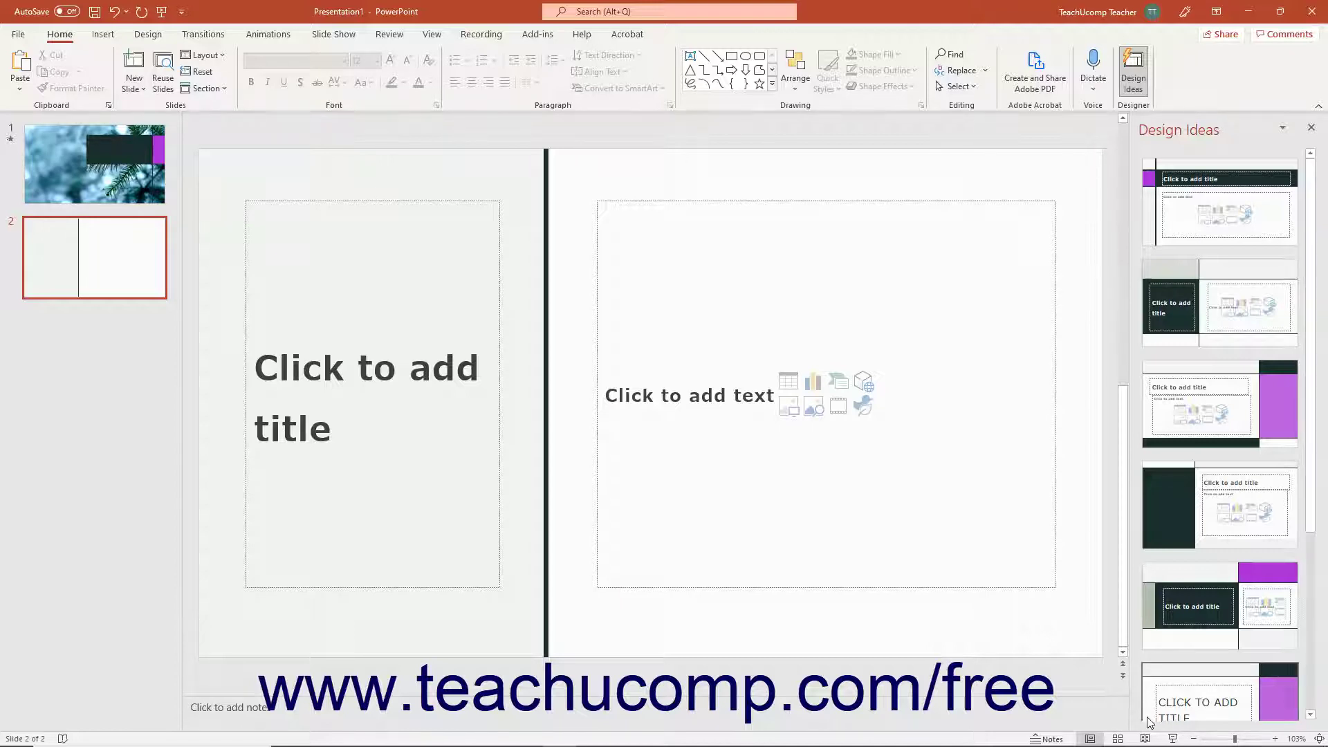
Zoom in with the status-bar slider and scroll up and sideways back to the pine-branch title slide.
{"action": "left_click_drag", "start_coordinate": [1235, 738], "coordinate": [1251, 739]}
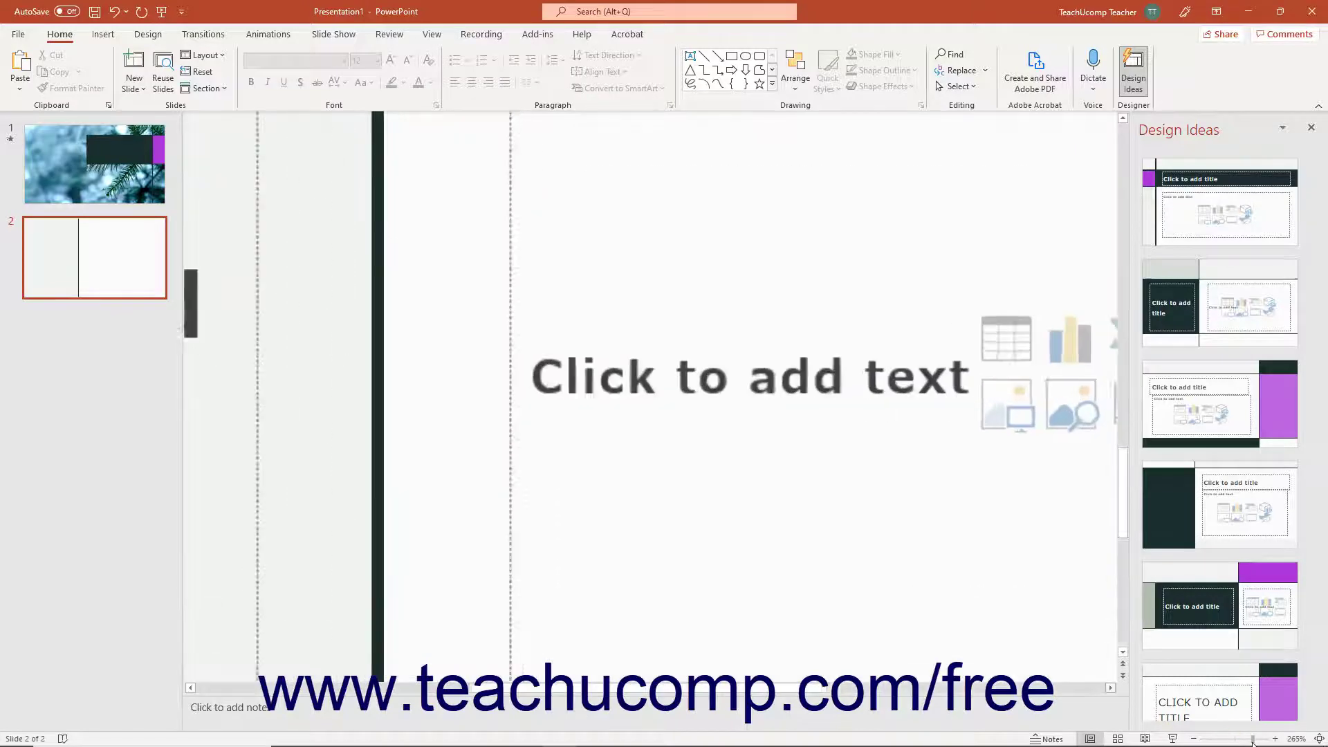
{"action": "left_click", "coordinate": [1123, 118]}
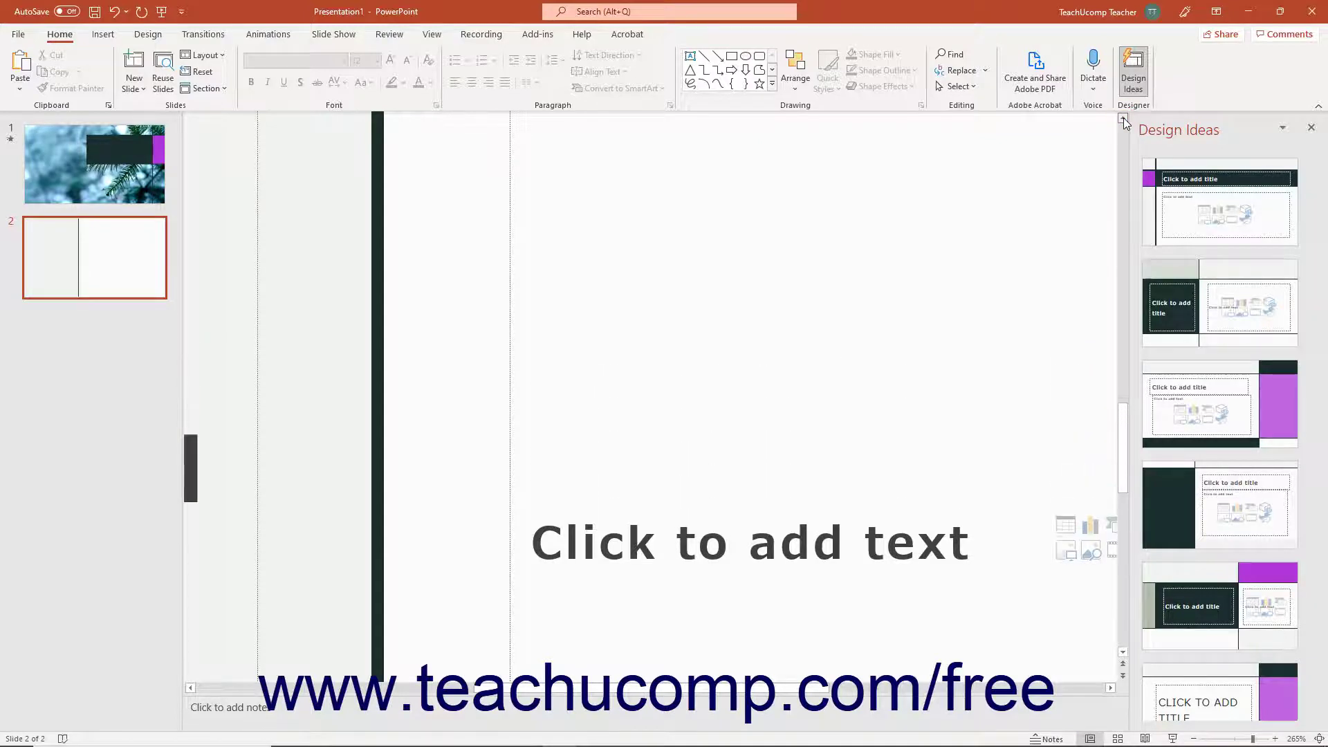
{"action": "scroll", "coordinate": [1123, 117], "scroll_direction": "up", "scroll_amount": 5}
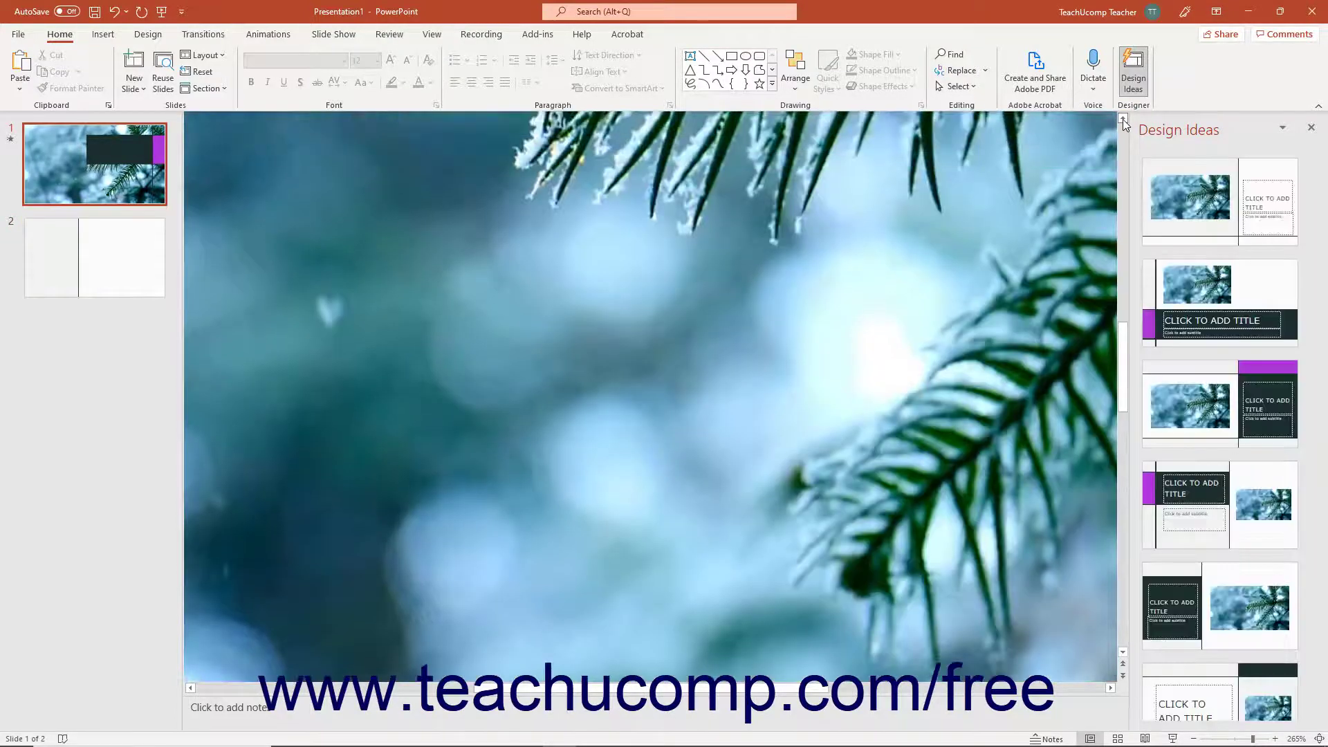
{"action": "mouse_move", "coordinate": [1007, 252]}
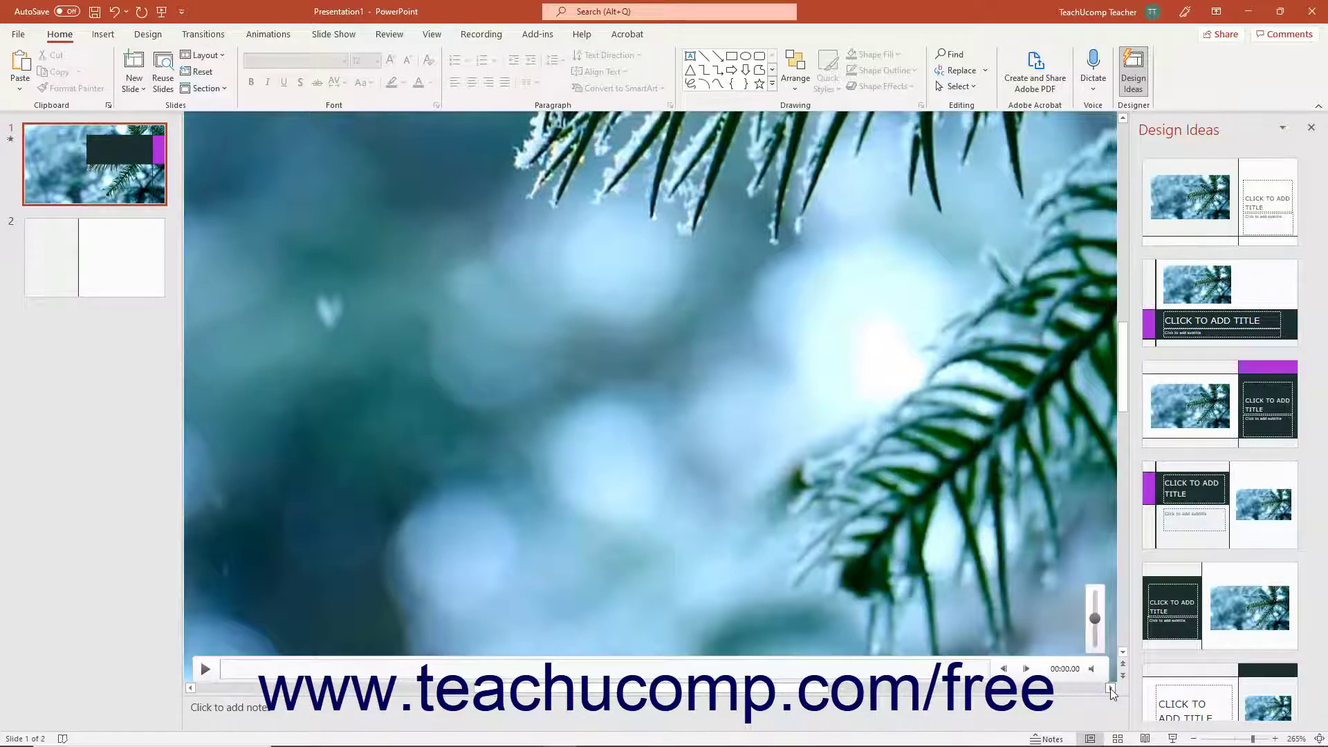
{"action": "scroll", "coordinate": [1110, 688], "scroll_direction": "right", "scroll_amount": 5}
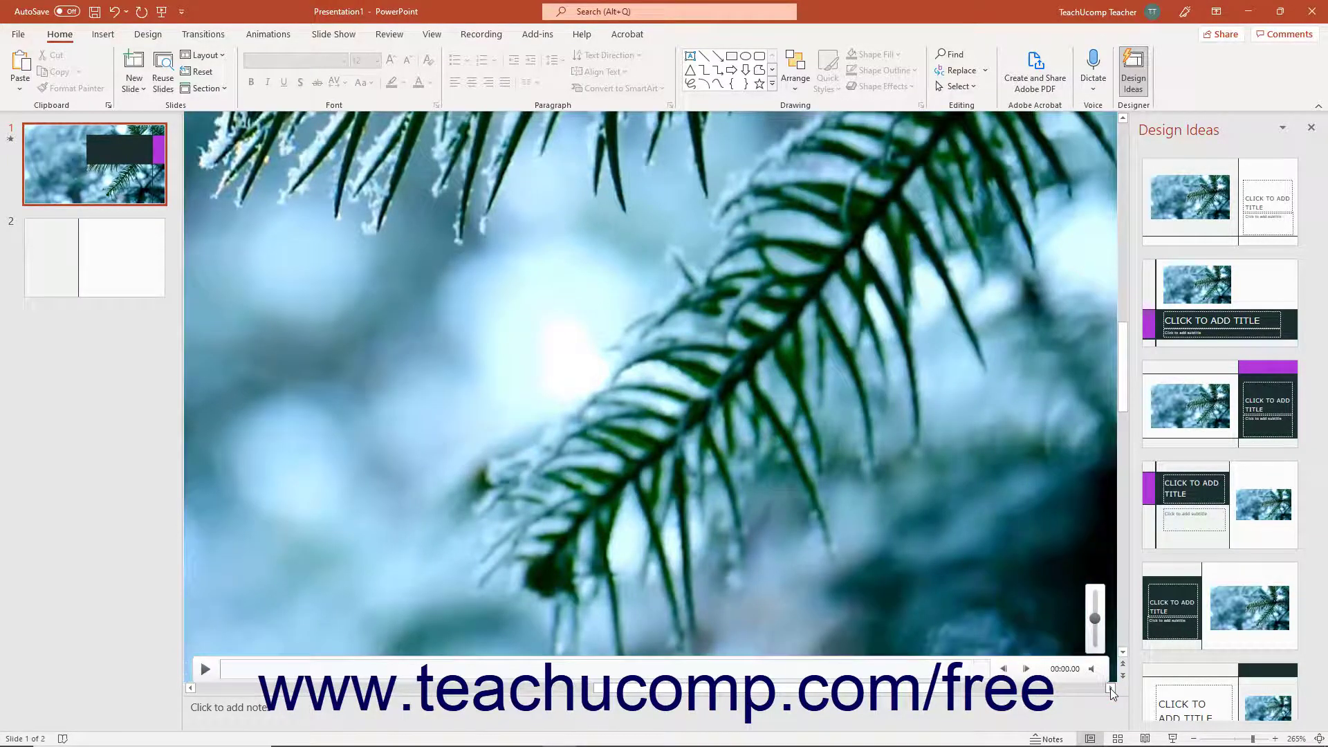
{"action": "left_click", "coordinate": [195, 688]}
{"action": "scroll", "coordinate": [195, 688], "scroll_direction": "left", "scroll_amount": 5}
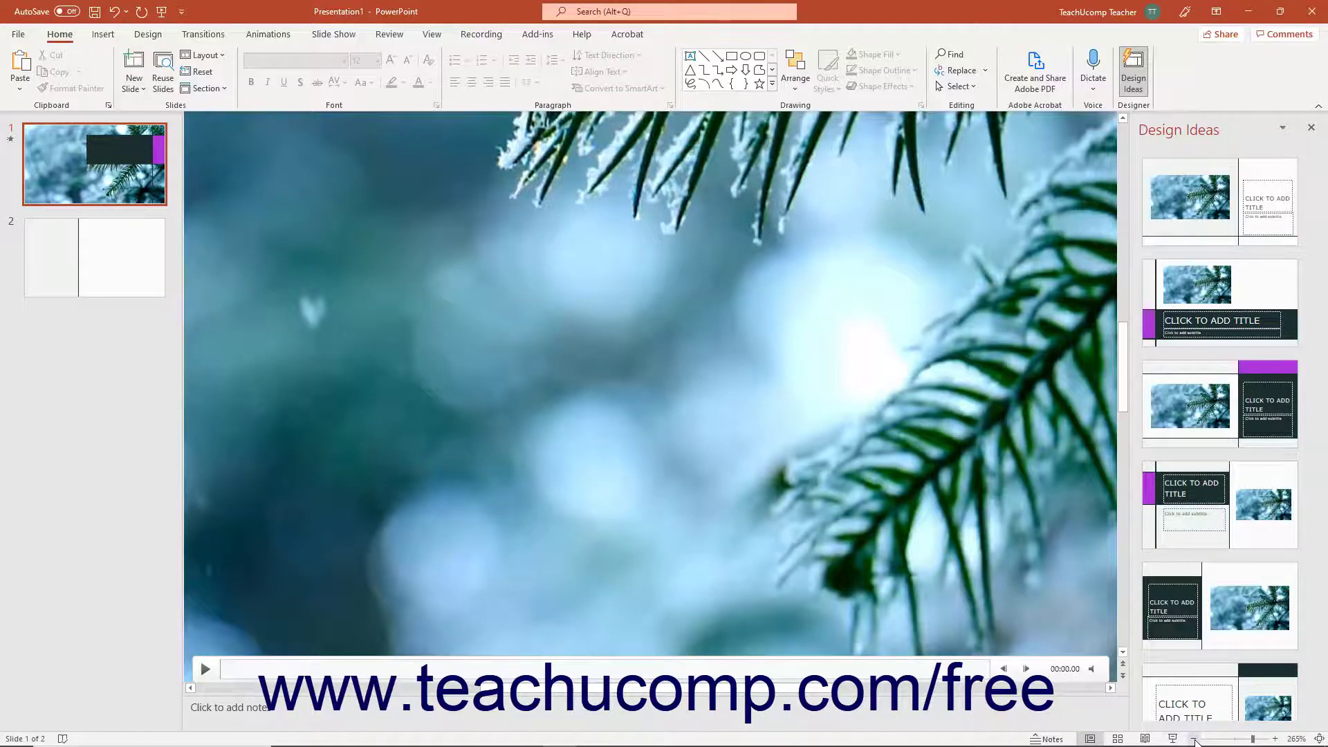
Zoom out three times, fit the slide to the window, then Ctrl+scroll to 75%.
{"action": "left_click", "coordinate": [1194, 739]}
{"action": "left_click", "coordinate": [1195, 739]}
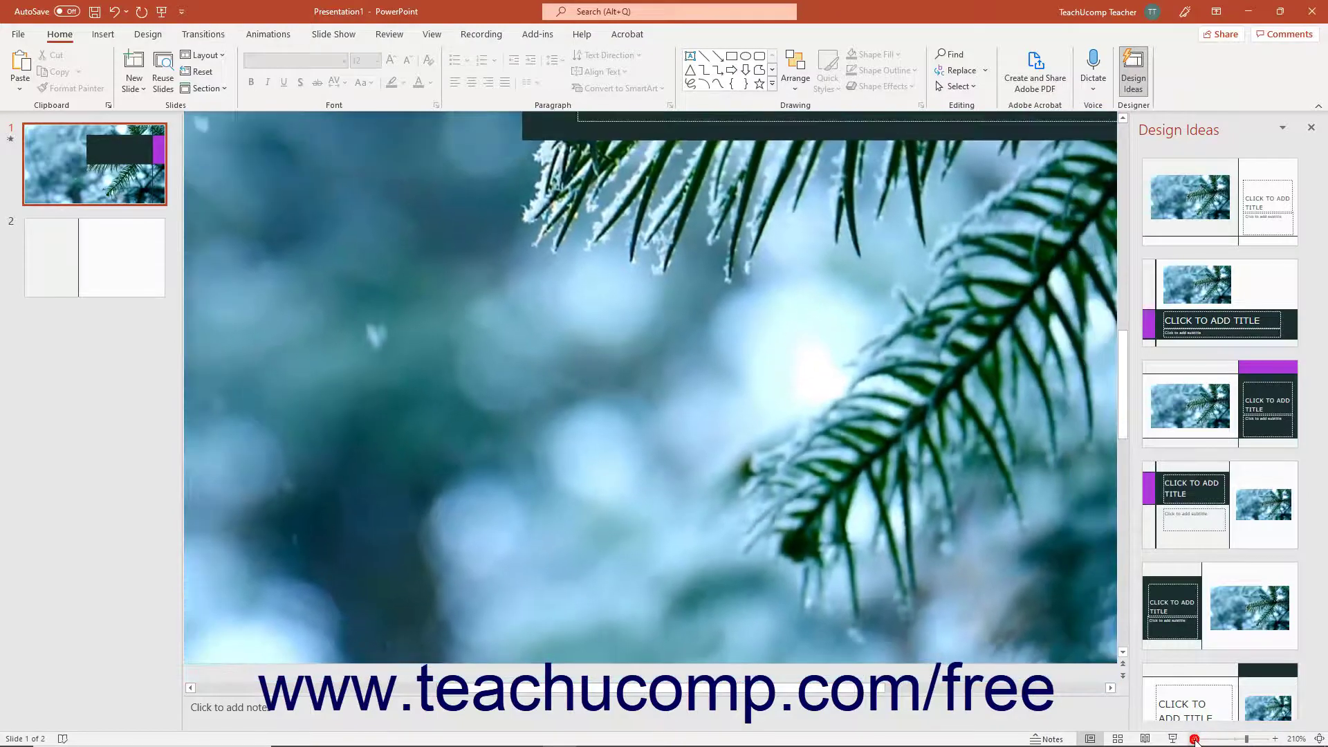
{"action": "left_click", "coordinate": [1194, 739]}
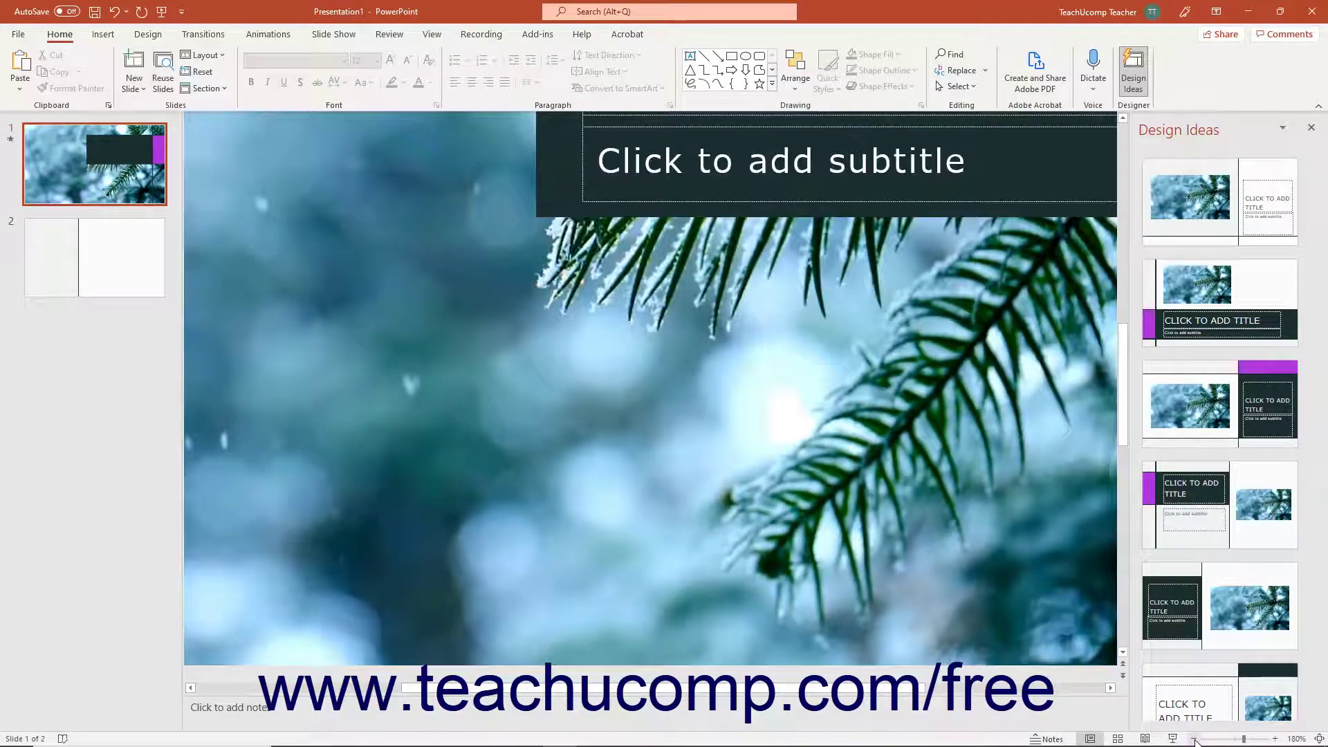
{"action": "left_click", "coordinate": [1319, 738]}
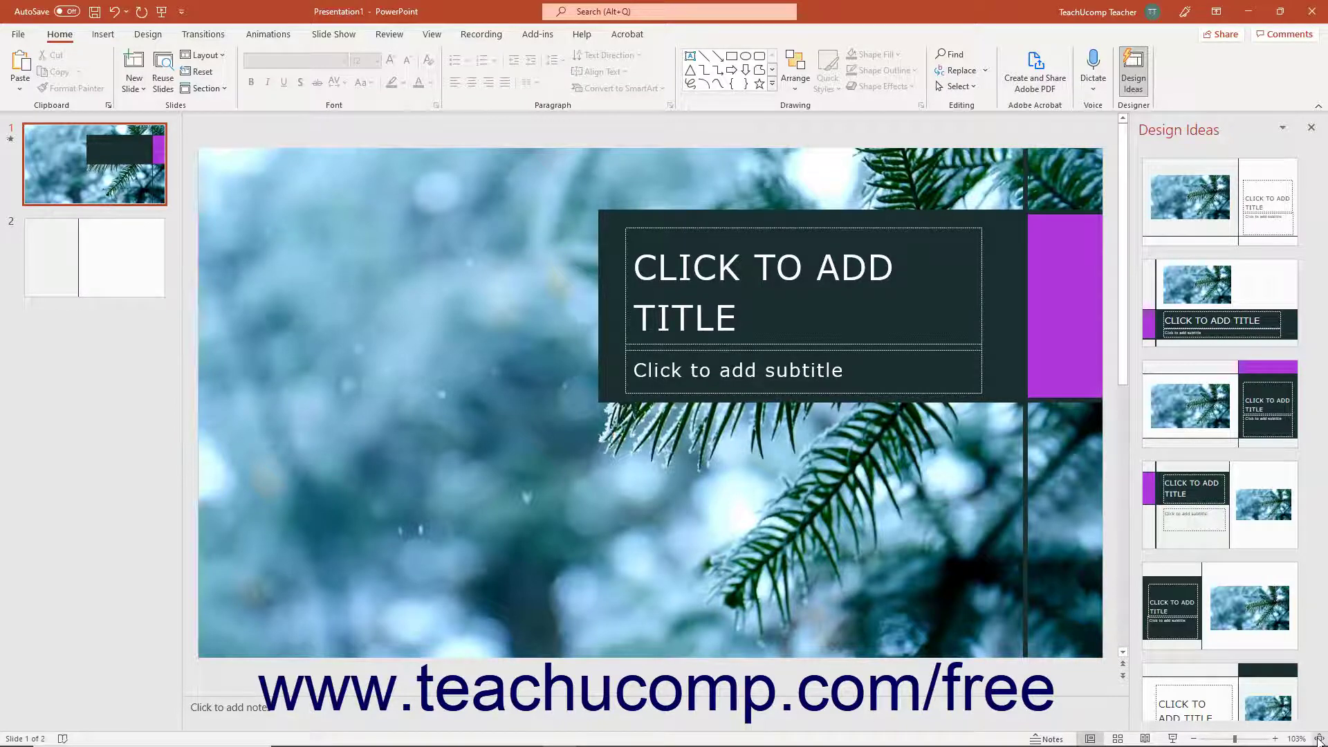
{"action": "mouse_move", "coordinate": [851, 493]}
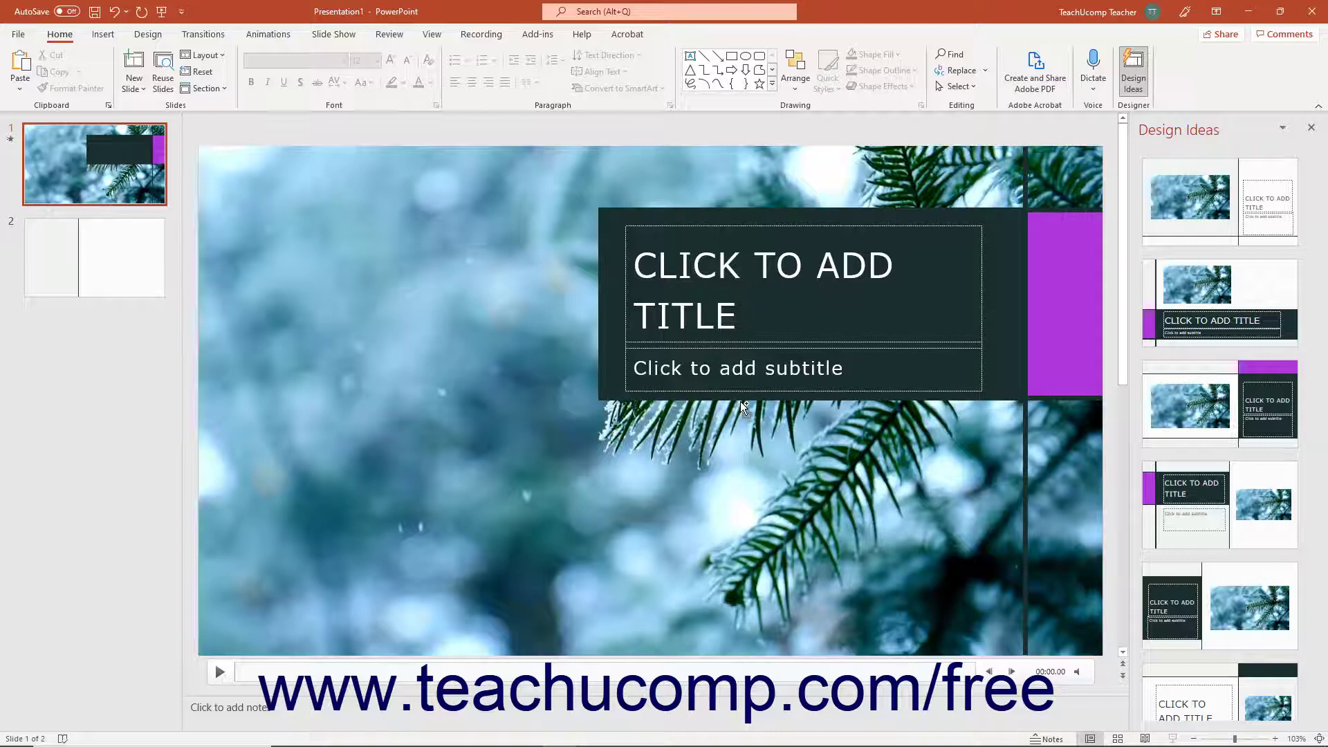
{"action": "scroll", "coordinate": [740, 401], "scroll_direction": "up", "scroll_amount": 5}
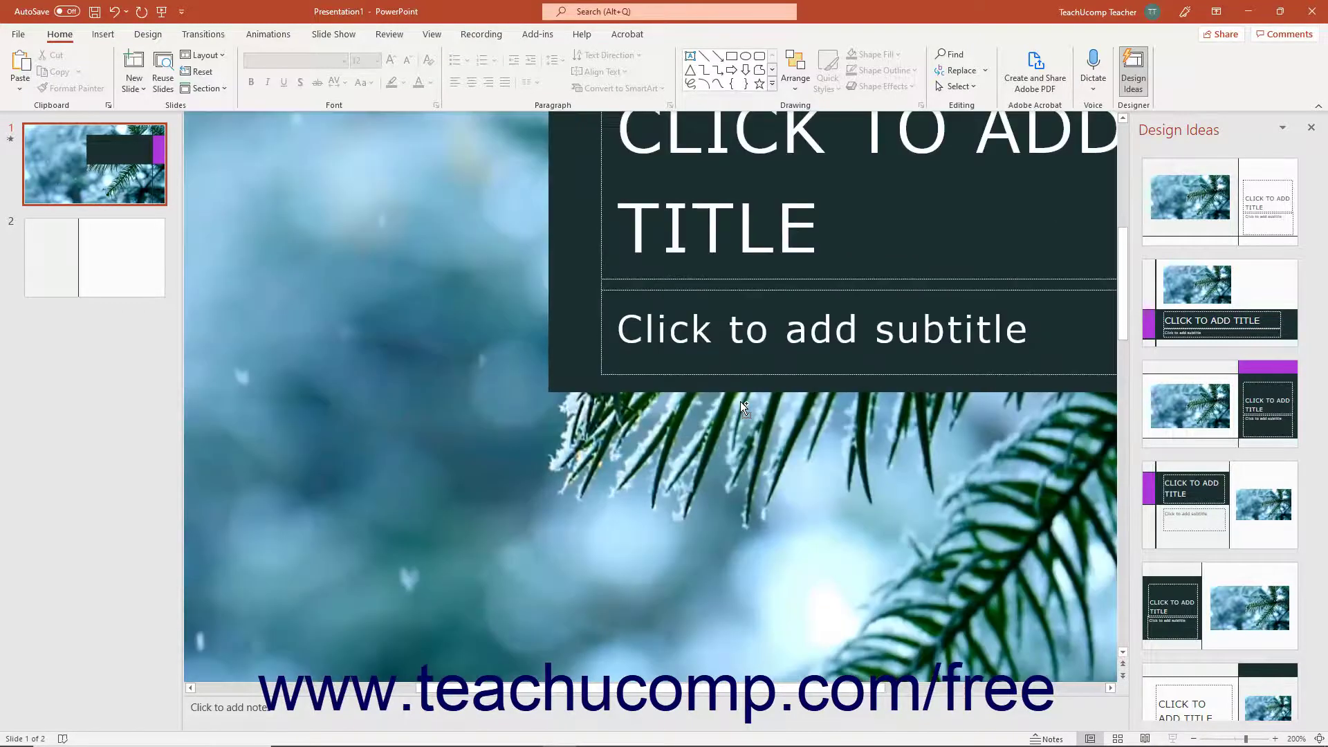
{"action": "scroll", "coordinate": [740, 401], "scroll_direction": "down", "scroll_amount": 5}
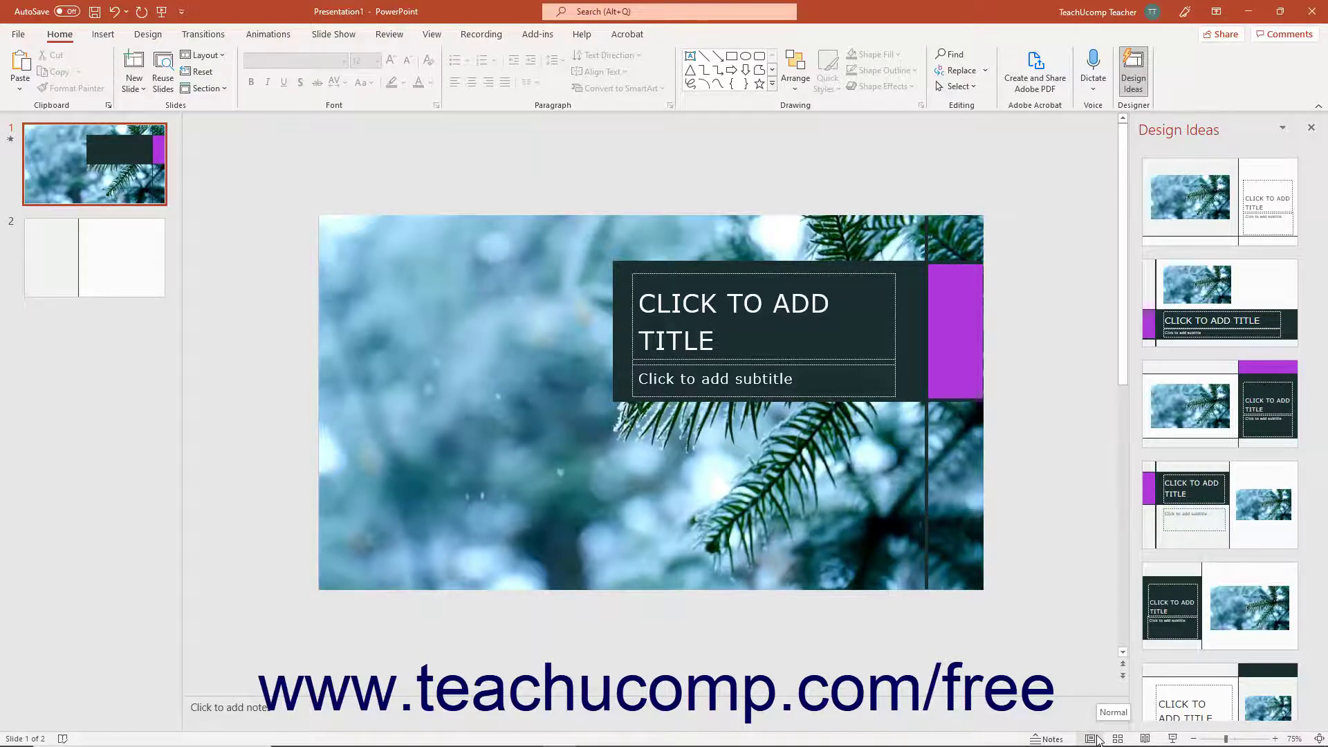
Switch to Slide Sorter to view both slides, then go back to Normal view.
{"action": "left_click", "coordinate": [1098, 739]}
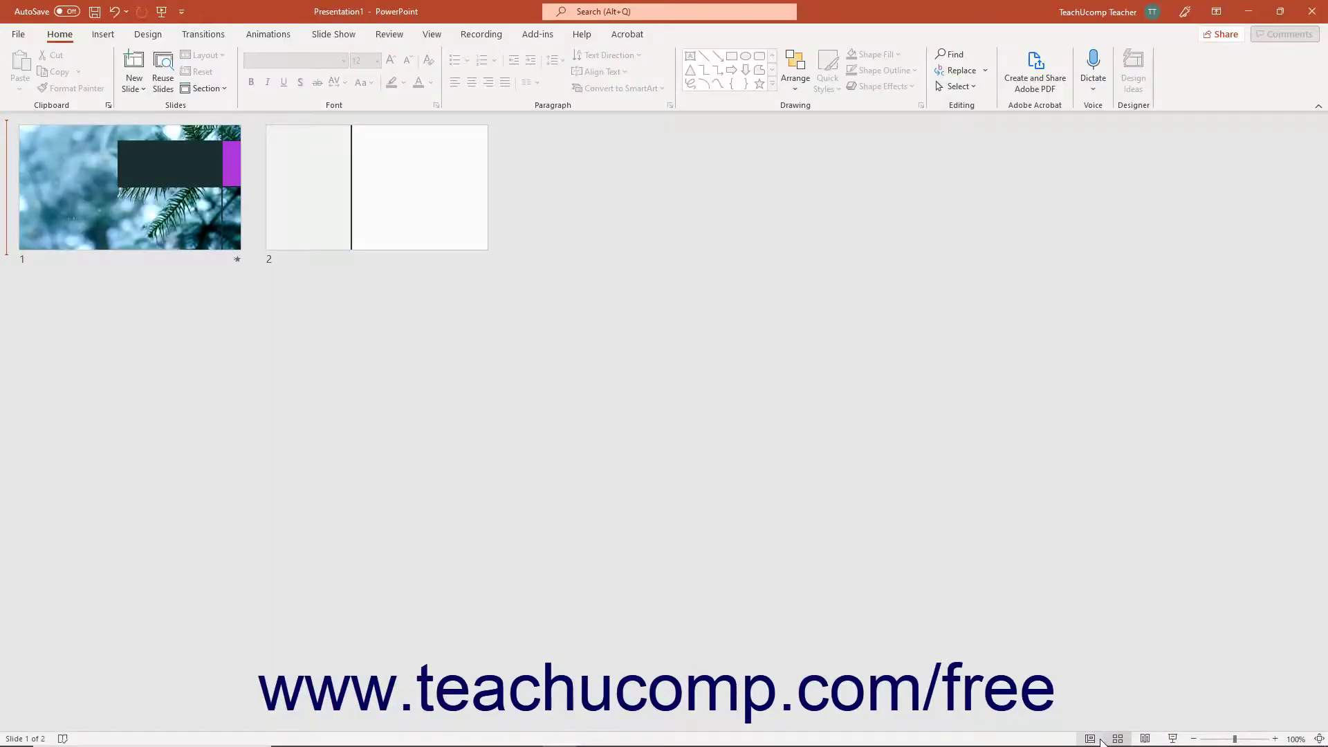
{"action": "left_click", "coordinate": [1091, 738]}
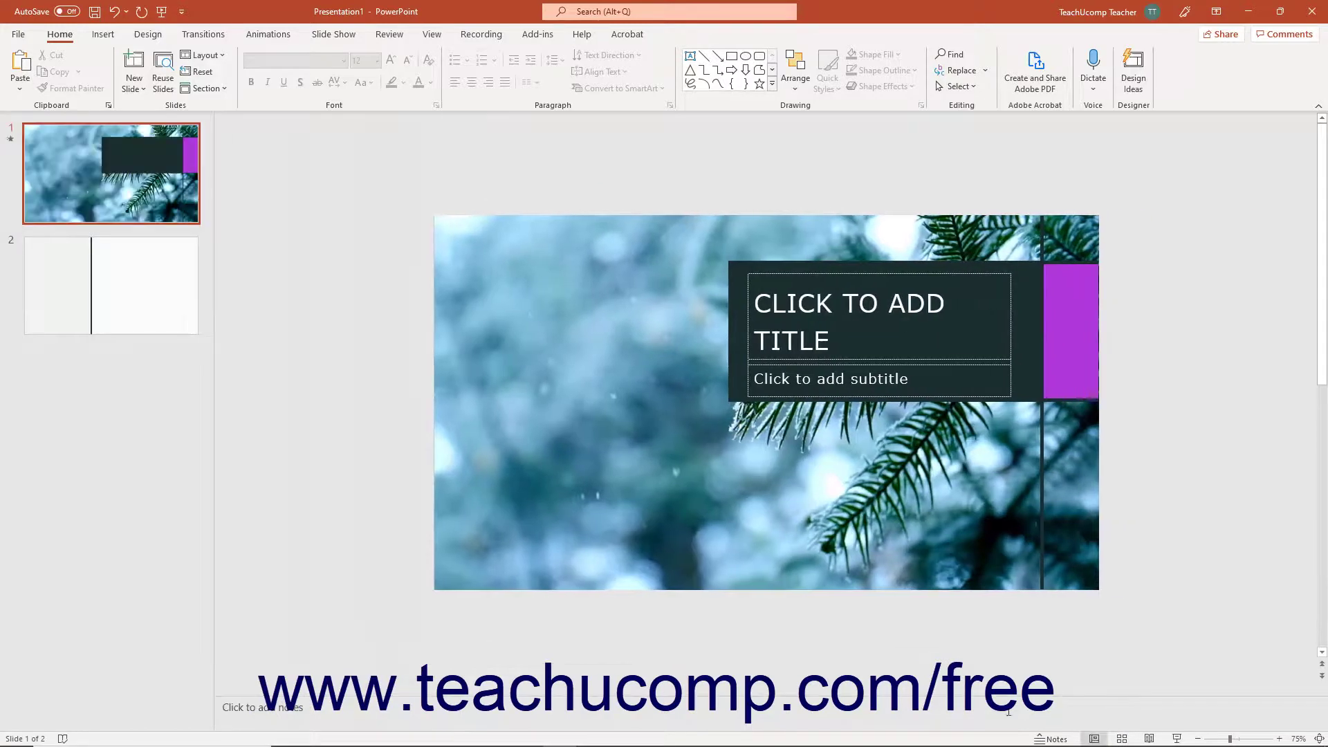